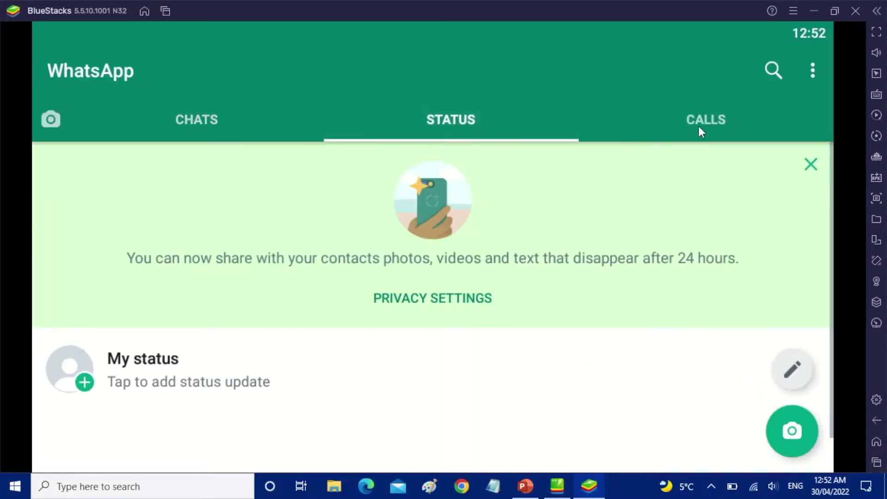
Switch WhatsApp from the Calls tab back to Chats and open its three-dot options menu
{"action": "left_click", "coordinate": [699, 125]}
{"action": "left_click", "coordinate": [217, 119]}
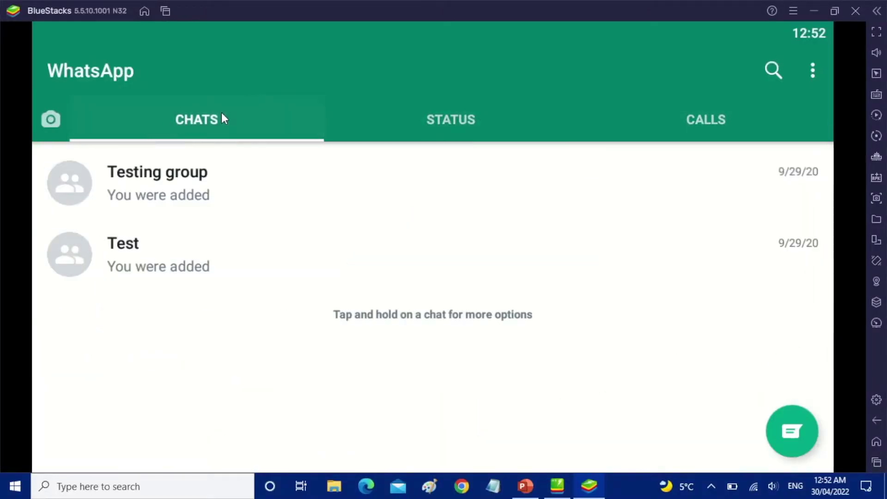
{"action": "left_click", "coordinate": [811, 71]}
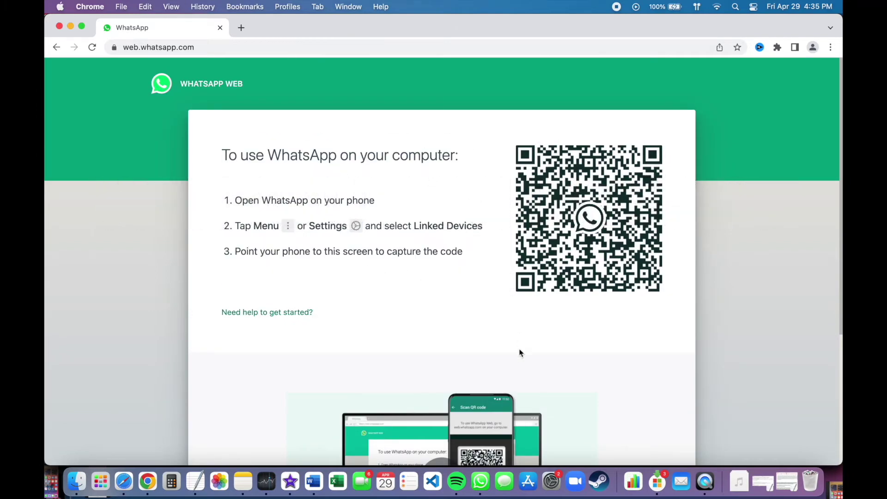
{"action": "scroll", "coordinate": [397, 76], "scroll_direction": "down", "scroll_amount": 3}
{"action": "scroll", "coordinate": [398, 78], "scroll_direction": "down", "scroll_amount": 2}
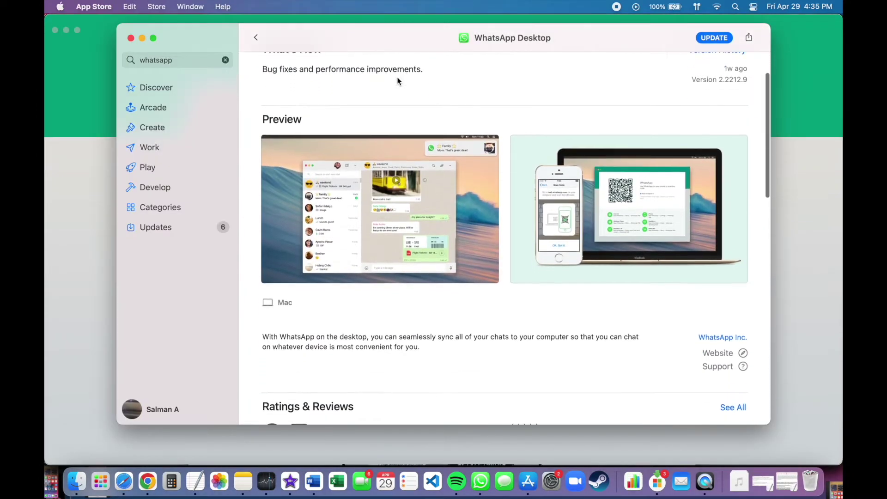
Enlarge the first WhatsApp Desktop preview screenshot in the Mac App Store
{"action": "left_click", "coordinate": [291, 213]}
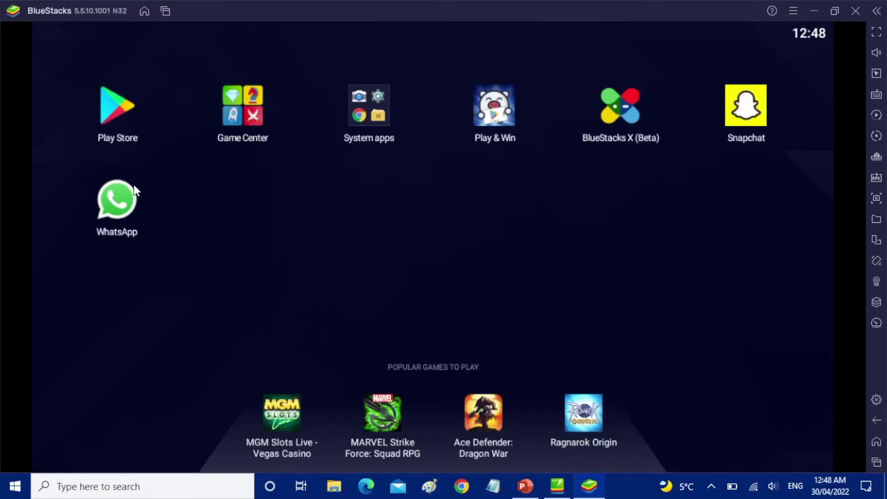
Launch WhatsApp from the BlueStacks home screen and agree to its terms
{"action": "left_click", "coordinate": [118, 203]}
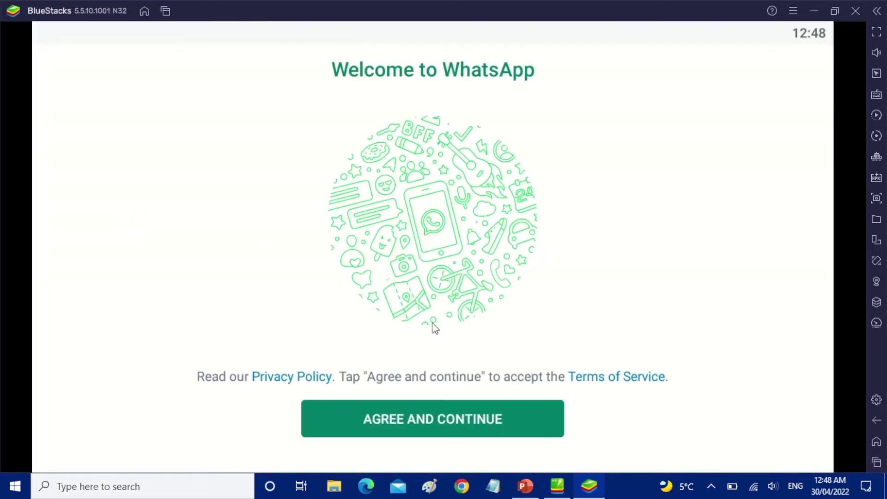
{"action": "left_click", "coordinate": [490, 416]}
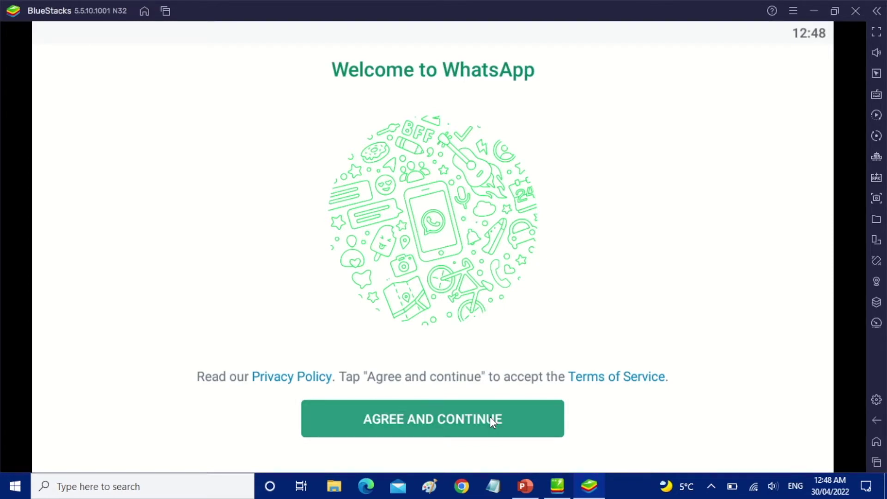
{"action": "left_click", "coordinate": [490, 420]}
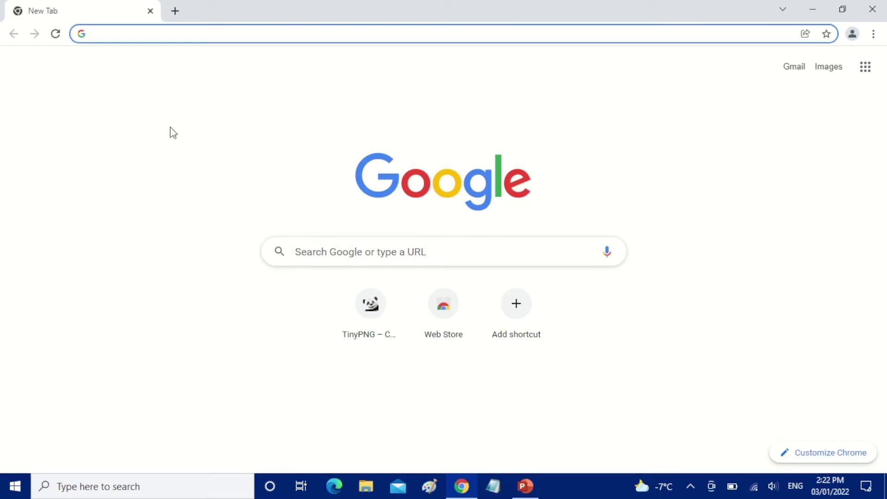
{"action": "type", "text": "blue"}
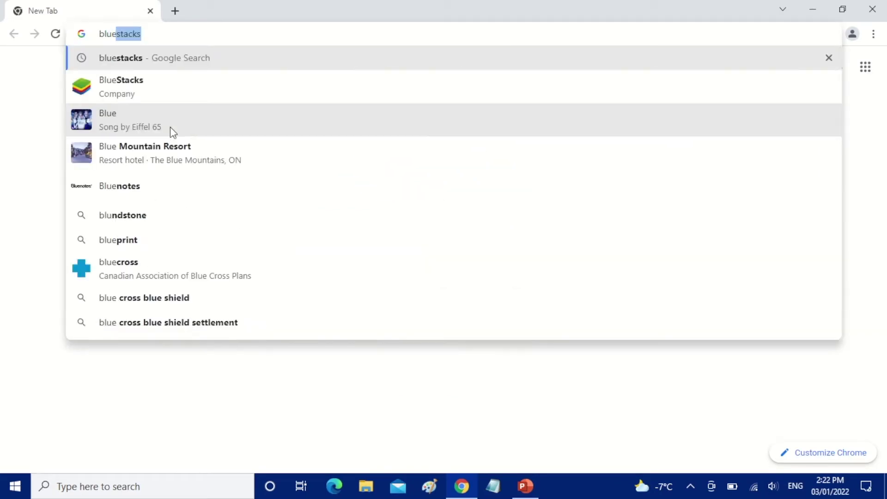
{"action": "type", "text": "stack"}
Search Google for 'bluestacks' and open the official bluestacks.com homepage
{"action": "key", "text": "Return"}
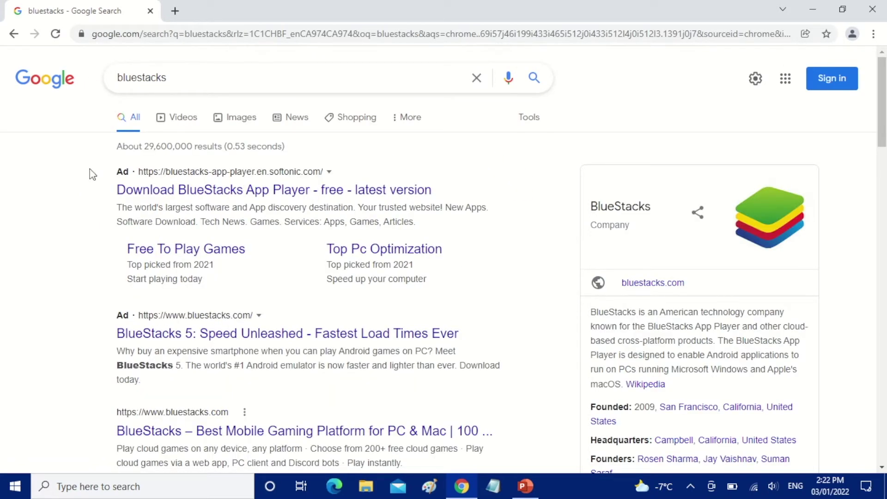
{"action": "left_click", "coordinate": [215, 182]}
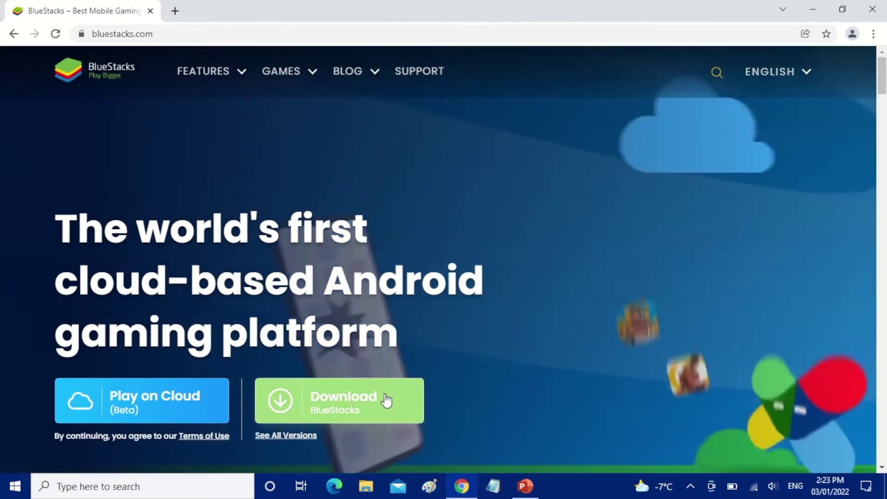
Download the BlueStacks installer from bluestacks.com and run the downloaded .exe
{"action": "left_click", "coordinate": [386, 402]}
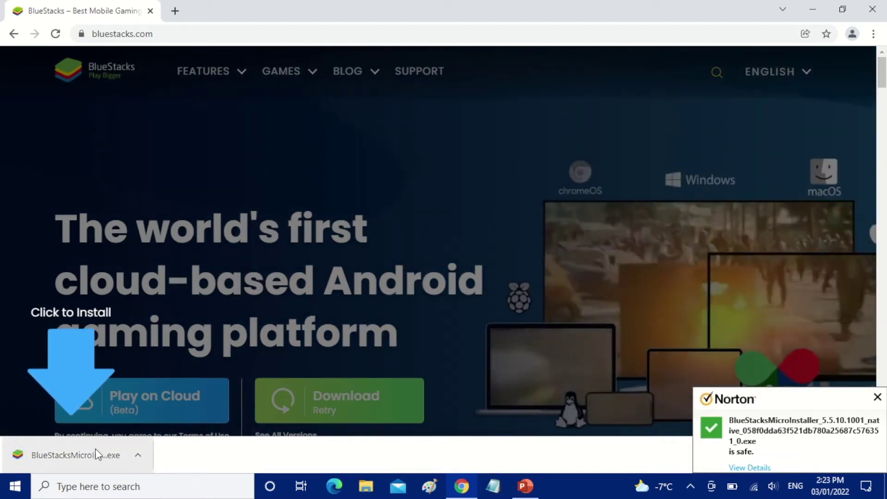
{"action": "left_click", "coordinate": [97, 454]}
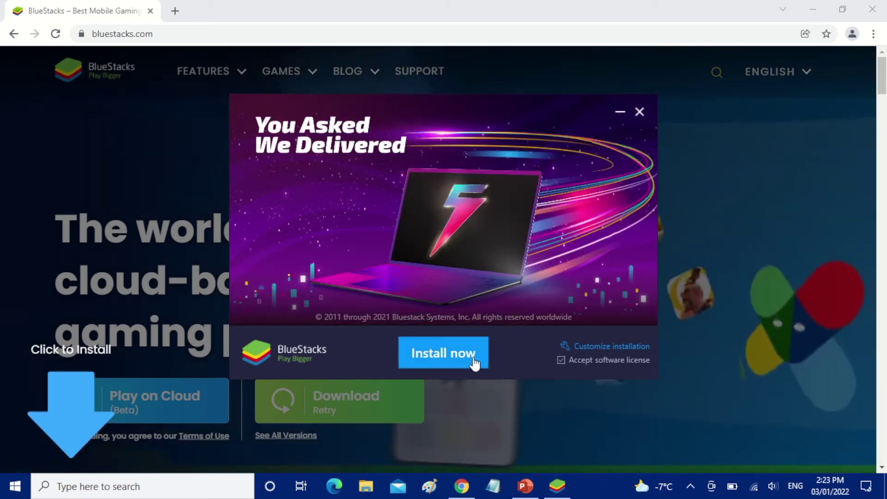
Start the BlueStacks installation with Install now and let it complete
{"action": "left_click", "coordinate": [475, 363]}
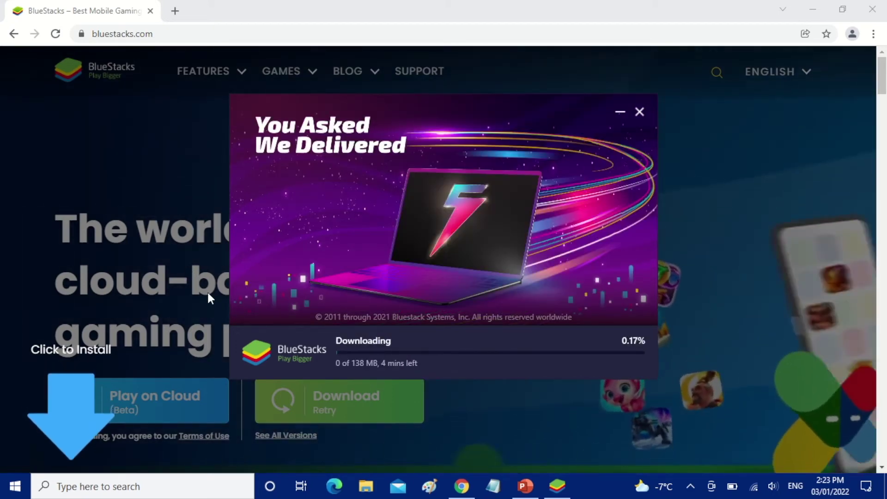
{"action": "scroll", "coordinate": [207, 296], "scroll_direction": "down", "scroll_amount": 5}
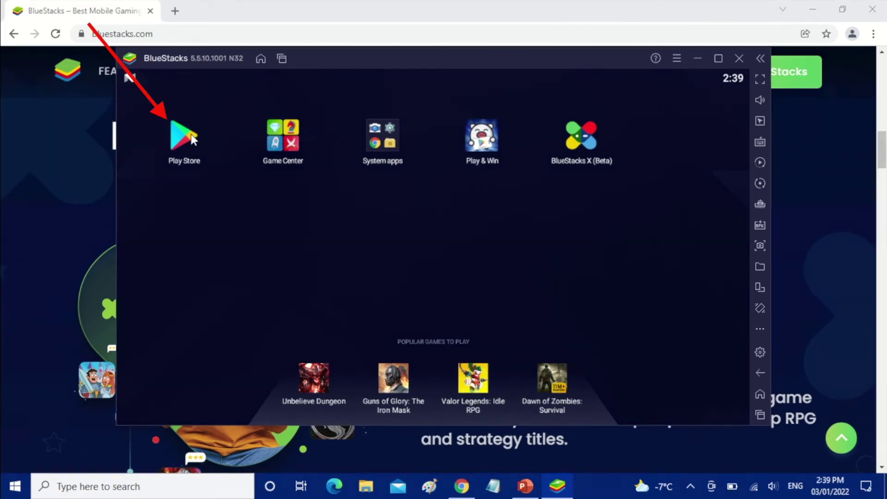
Open Google Play in BlueStacks and sign in with a Google account
{"action": "left_click", "coordinate": [192, 133]}
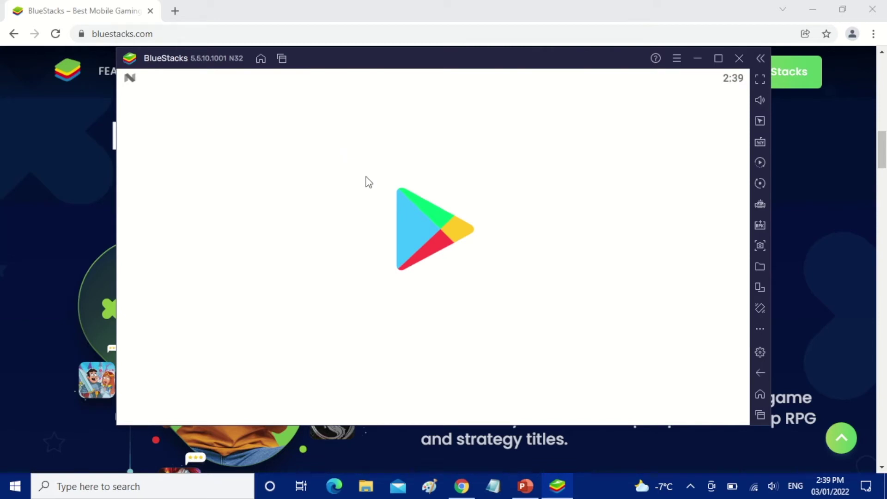
{"action": "left_click", "coordinate": [451, 336]}
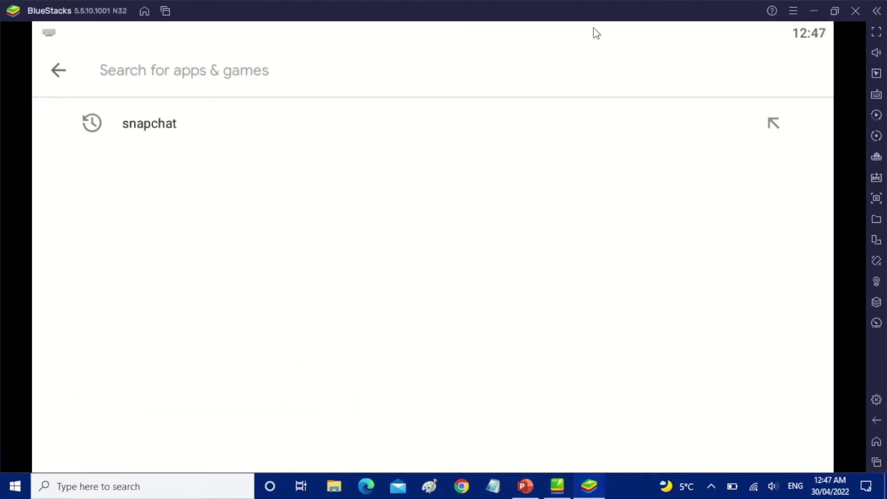
{"action": "type", "text": "whatsapp"}
Search Google Play for 'whatsapp' and install WhatsApp Messenger
{"action": "key", "text": "Return"}
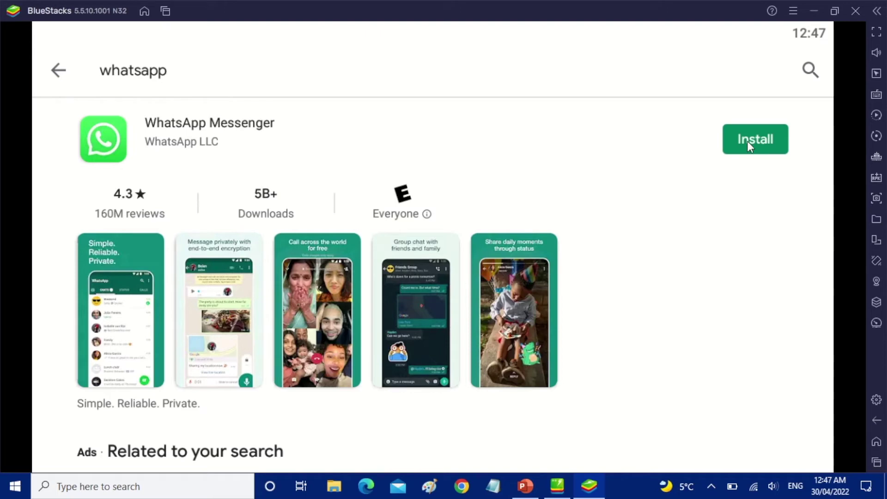
{"action": "left_click", "coordinate": [747, 140]}
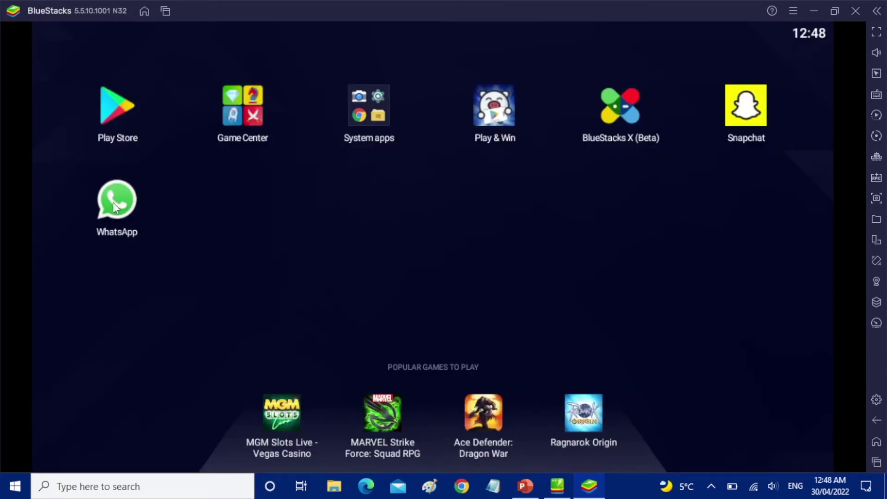
Open the installed WhatsApp and accept its terms of service
{"action": "left_click", "coordinate": [128, 214]}
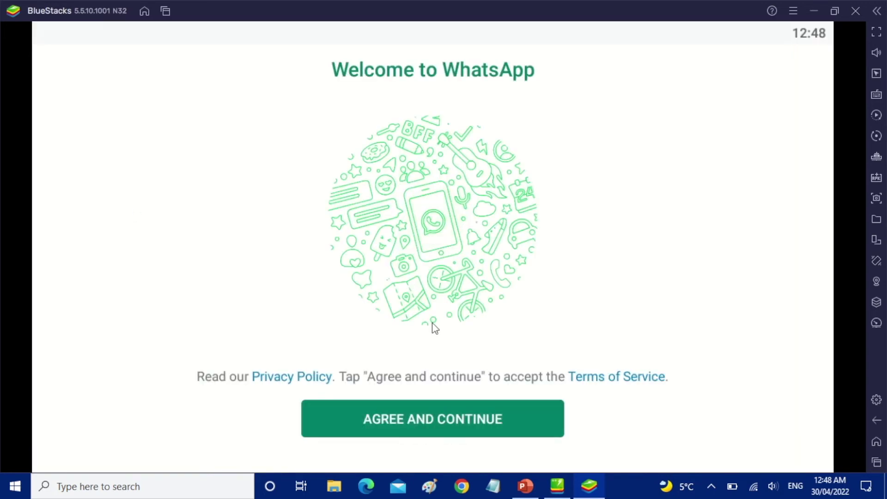
{"action": "left_click", "coordinate": [490, 416]}
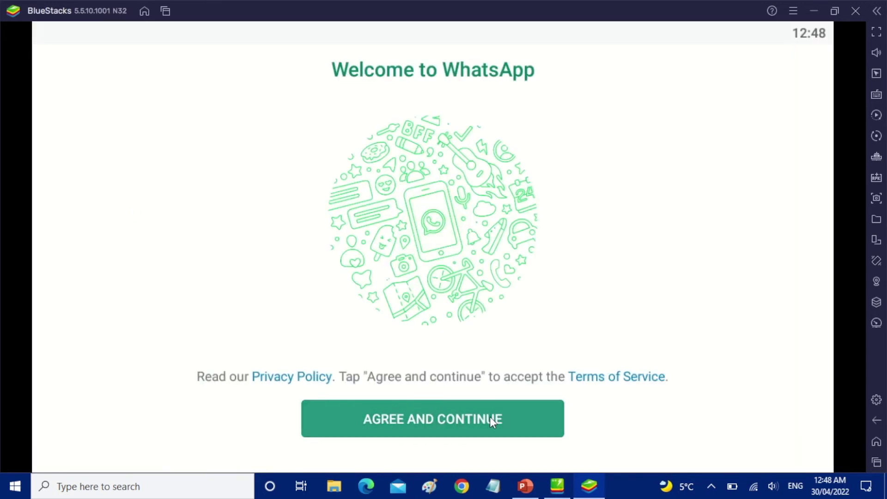
{"action": "left_click", "coordinate": [490, 420]}
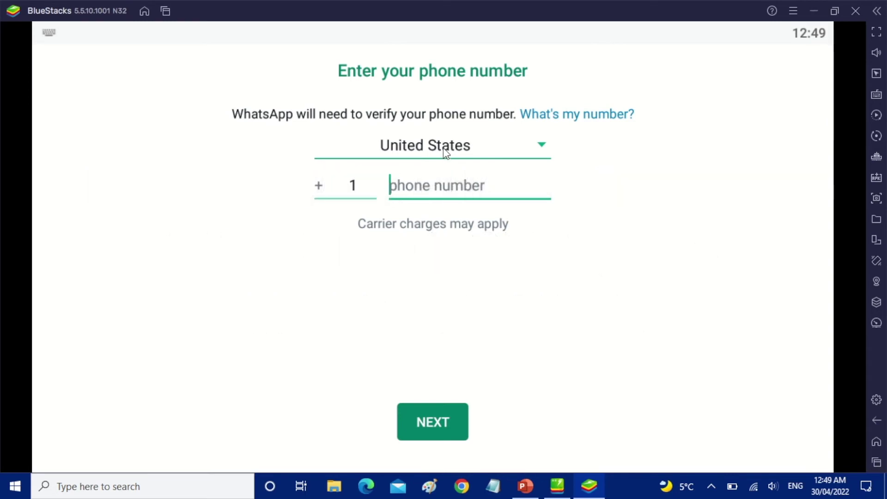
Choose Canada as the country and submit the phone number for verification
{"action": "left_click", "coordinate": [443, 147]}
{"action": "left_click", "coordinate": [122, 127]}
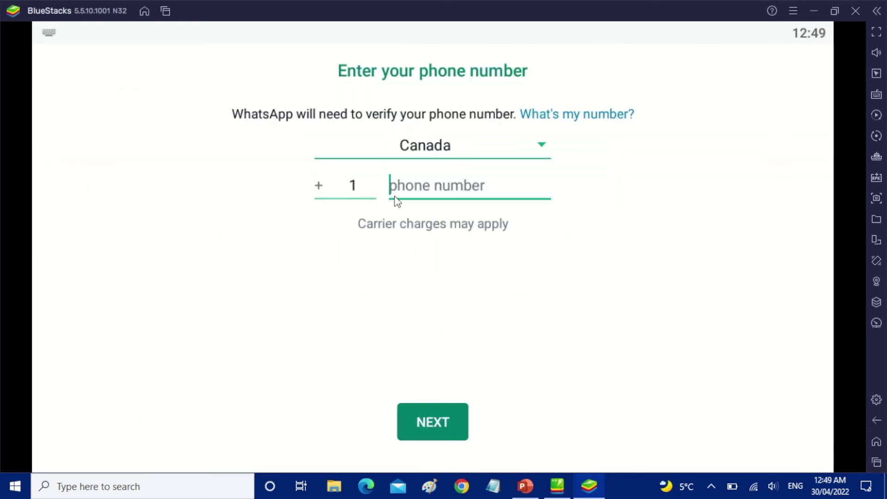
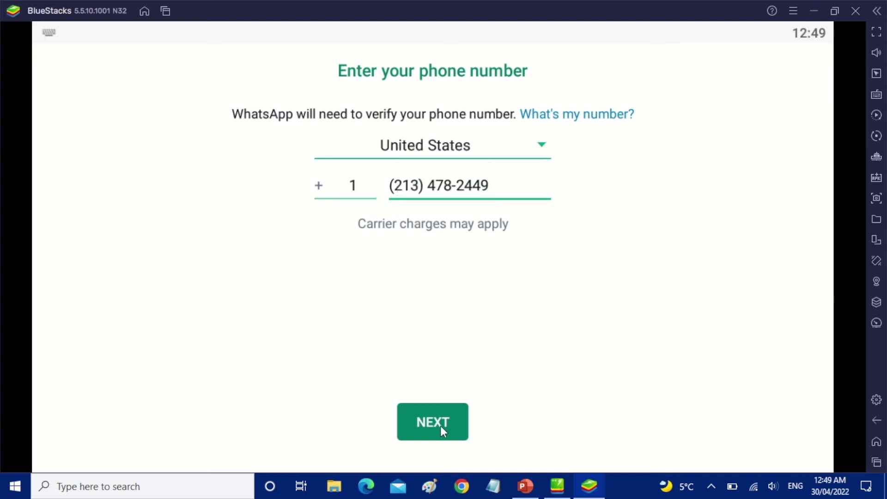
{"action": "left_click", "coordinate": [441, 426]}
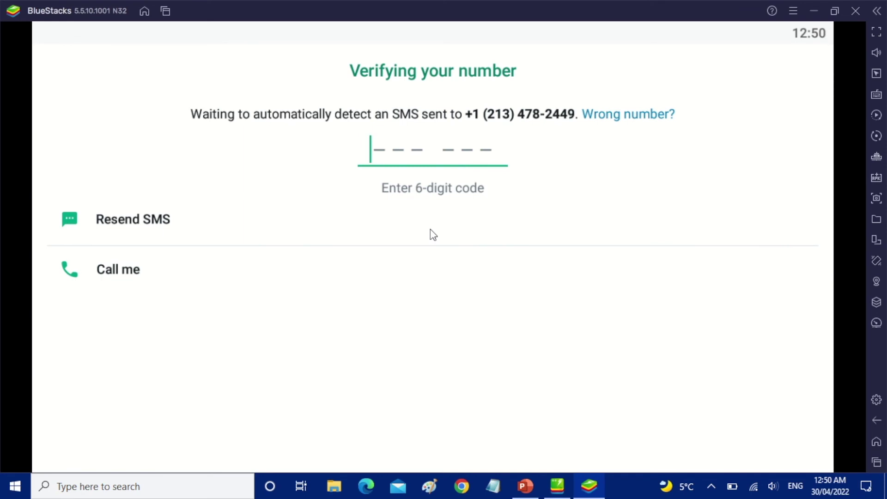
Request a WhatsApp verification phone call with Call me once the SMS timer expires
{"action": "left_click", "coordinate": [100, 272]}
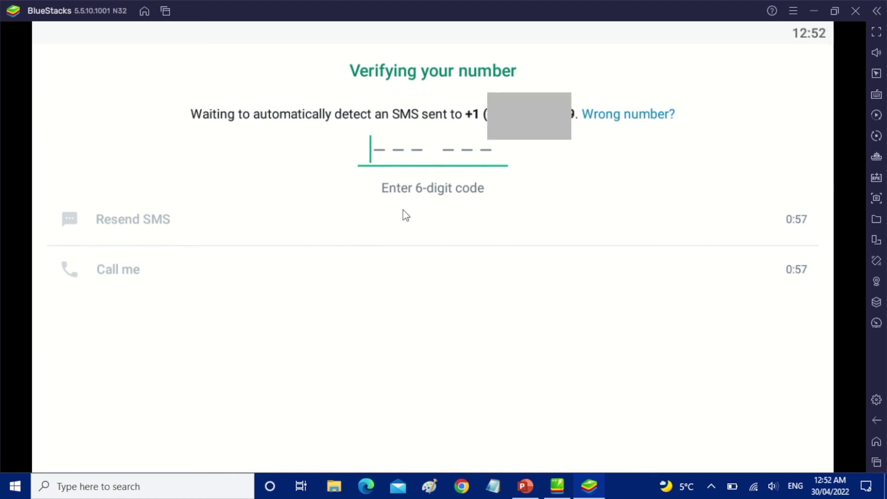
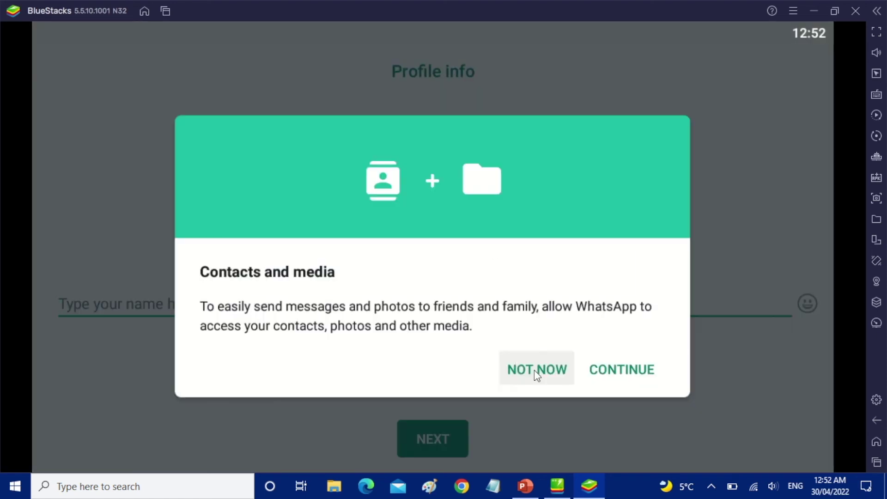
Dismiss the prompt and browse the STATUS, CALLS and CHATS tabs
{"action": "left_click", "coordinate": [535, 369]}
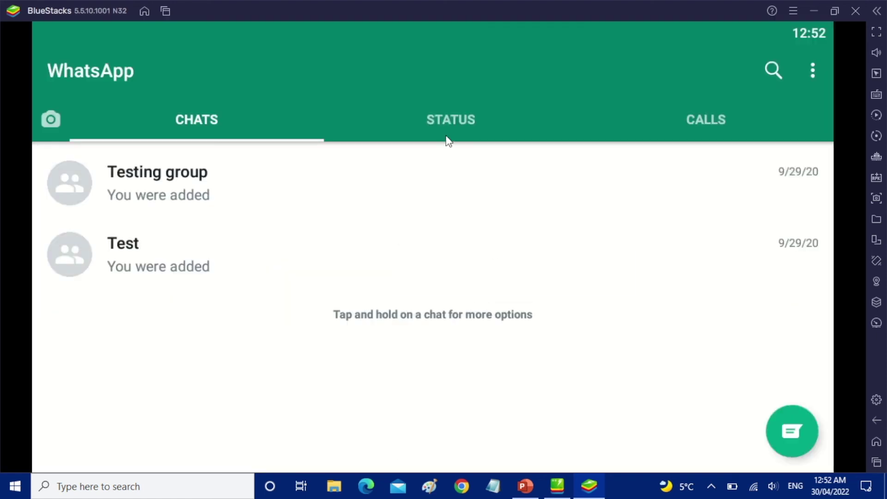
{"action": "left_click", "coordinate": [450, 130]}
{"action": "left_click", "coordinate": [698, 127]}
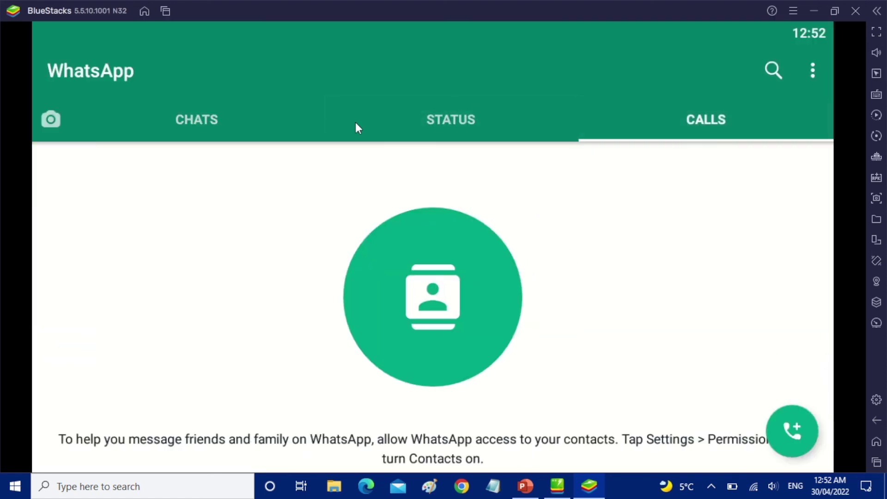
{"action": "left_click", "coordinate": [216, 121]}
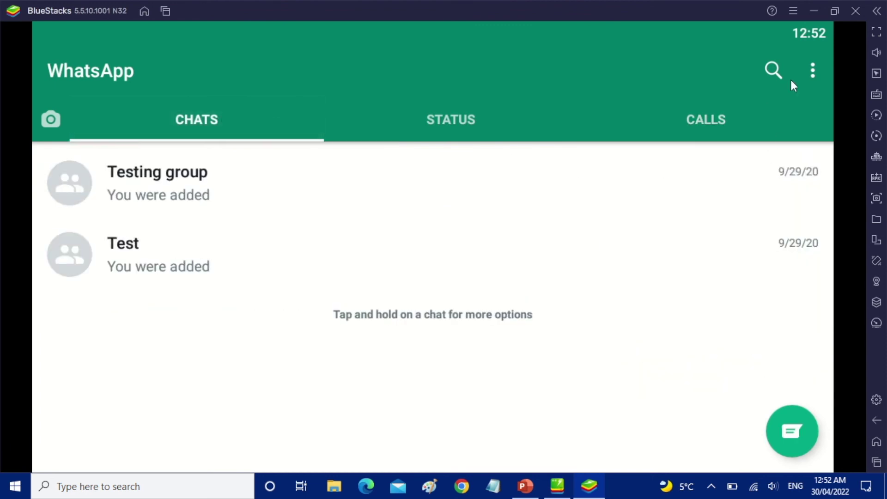
Check the more-options menu, start a new chat, and deny WhatsApp contacts access
{"action": "left_click", "coordinate": [811, 73]}
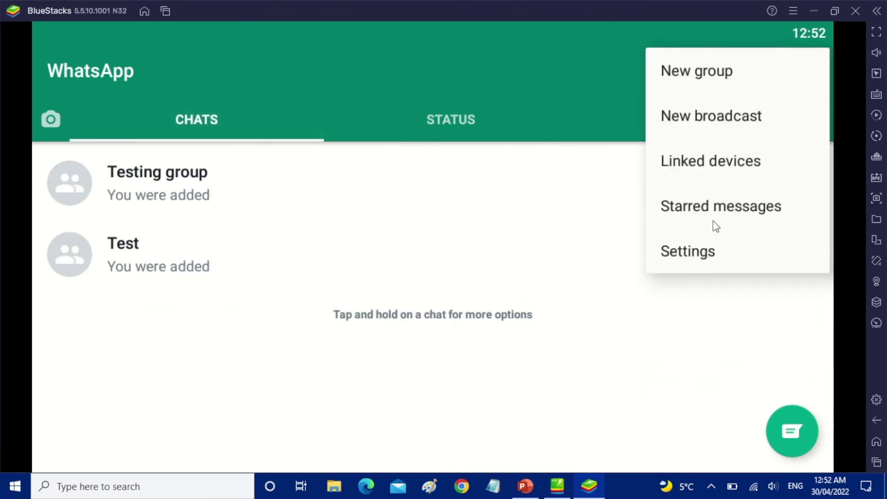
{"action": "left_click", "coordinate": [797, 426]}
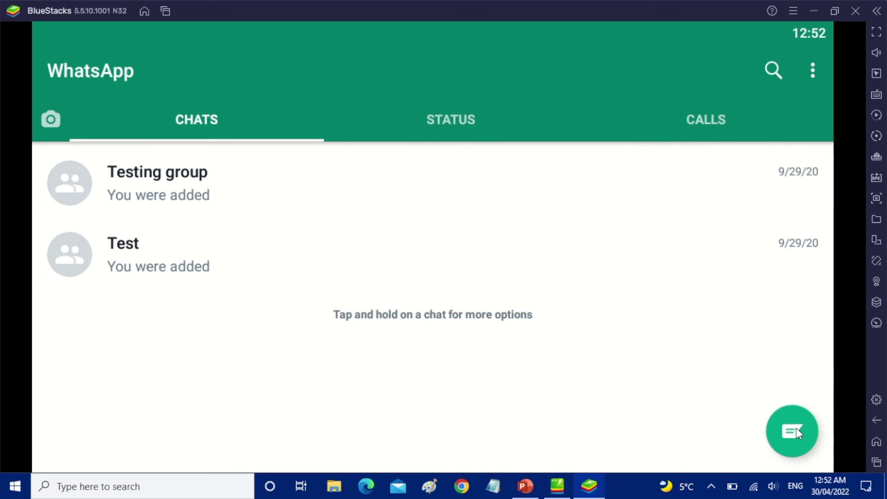
{"action": "left_click", "coordinate": [797, 427]}
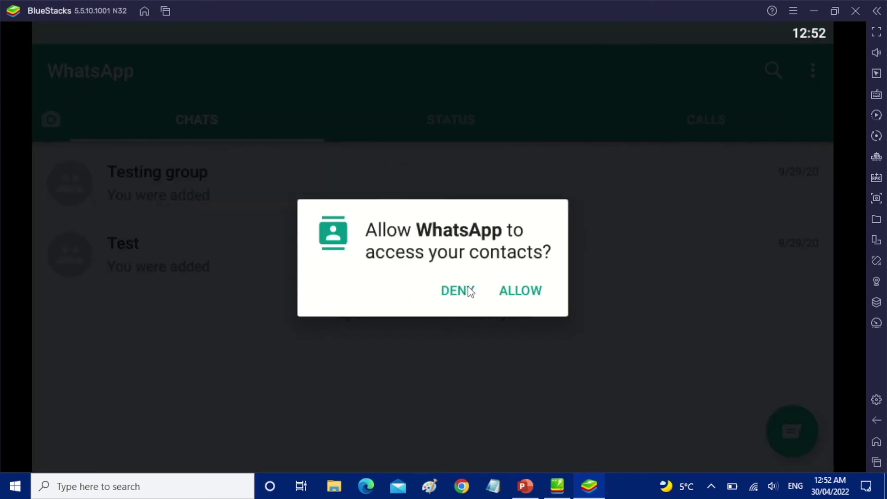
{"action": "left_click", "coordinate": [470, 291]}
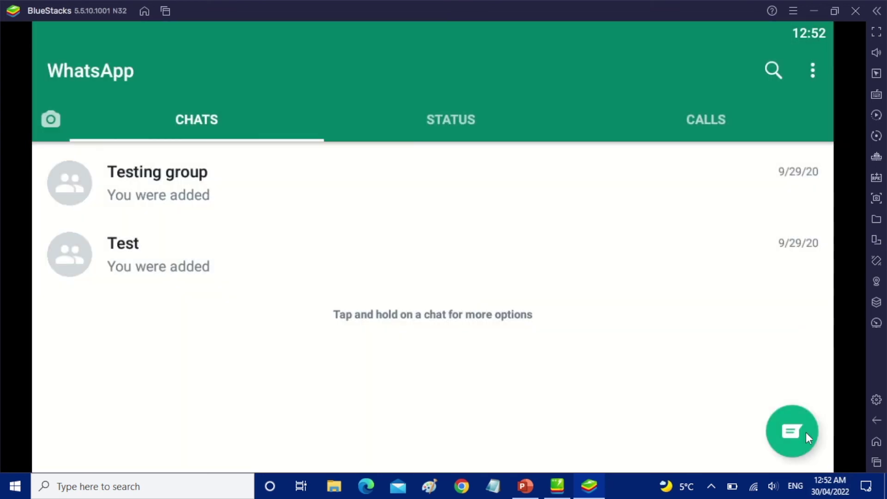